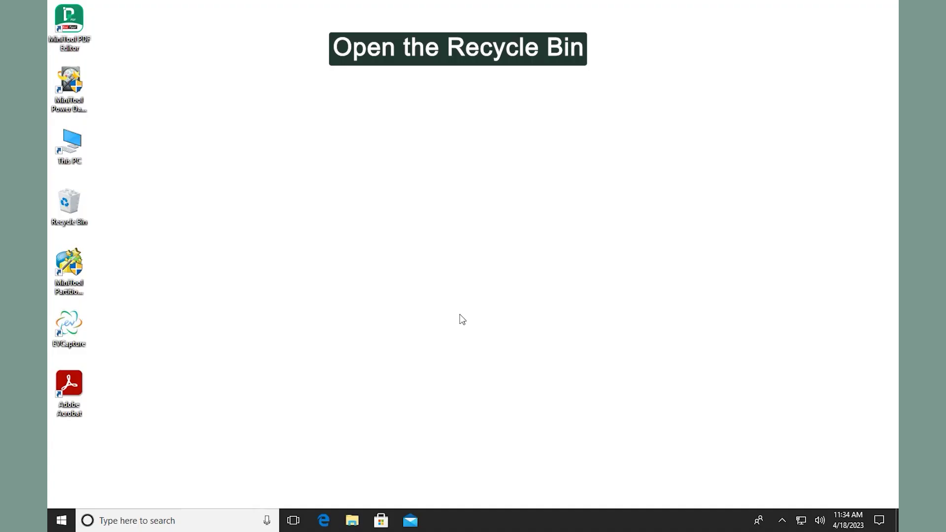
# Restore game-example3 from the Recycle Bin to its original location
pyautogui.doubleClick(68, 203)
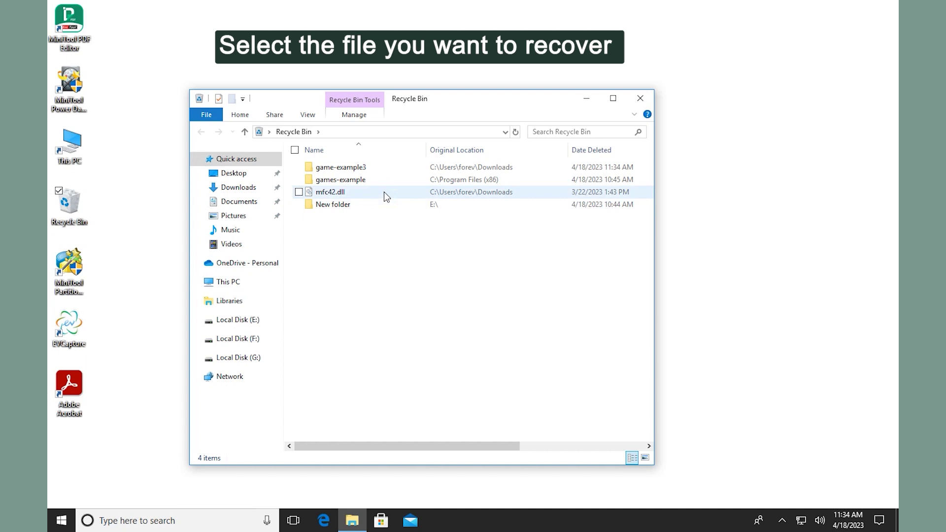
pyautogui.rightClick(390, 165)
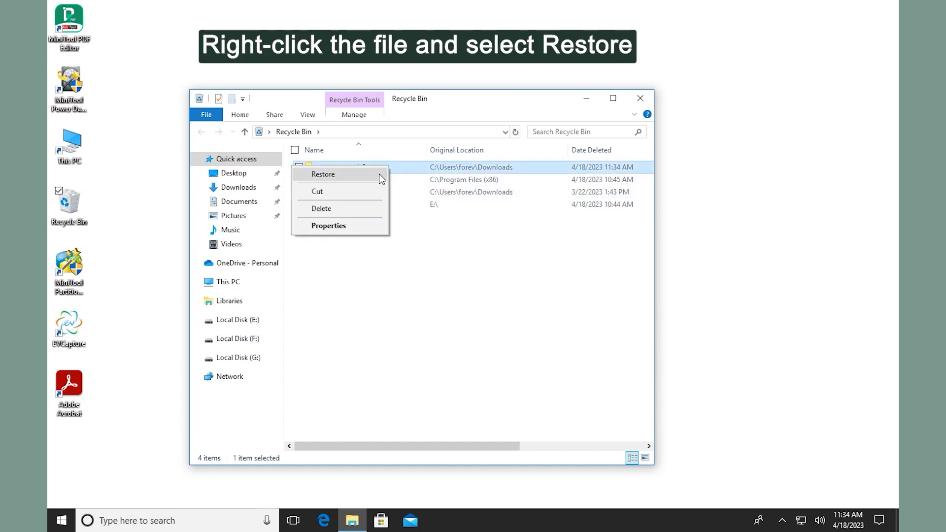
pyautogui.click(382, 178)
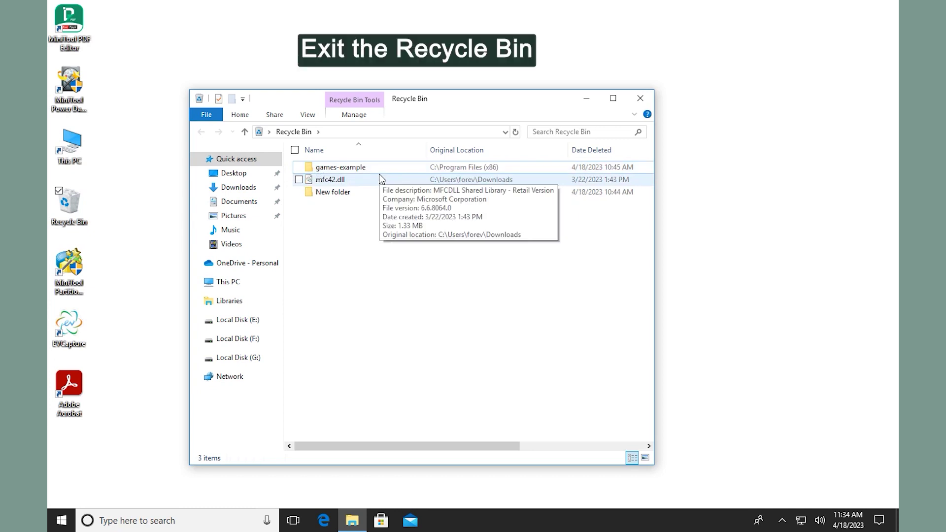
# Close the Recycle Bin and confirm game-example3 is back in Downloads
pyautogui.click(640, 98)
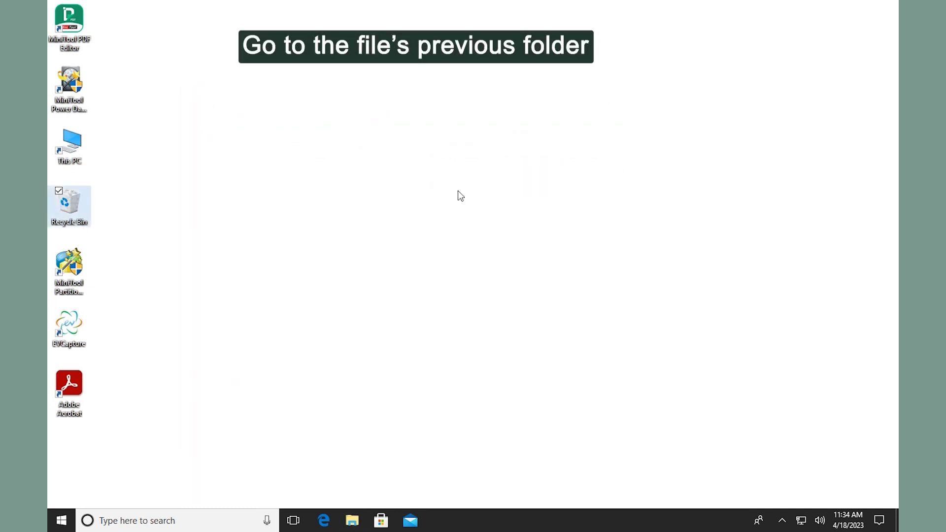
pyautogui.click(353, 521)
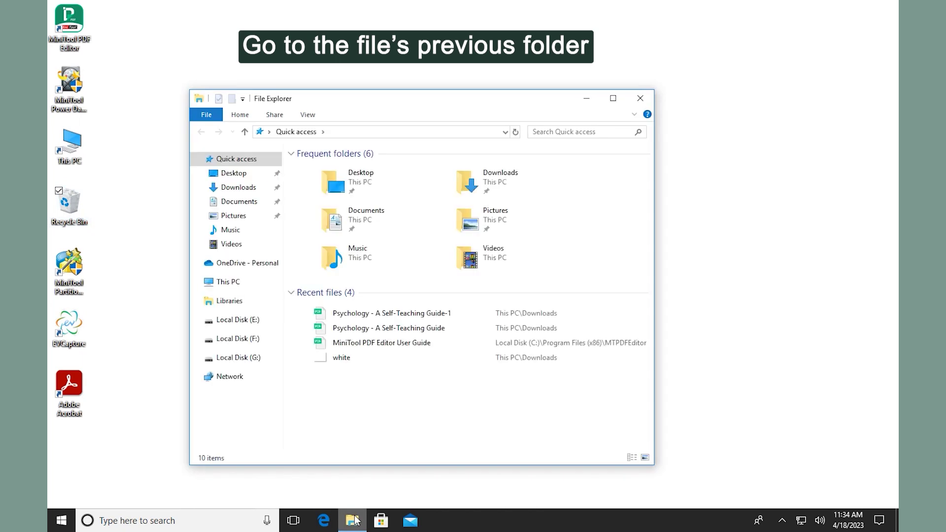
pyautogui.doubleClick(479, 190)
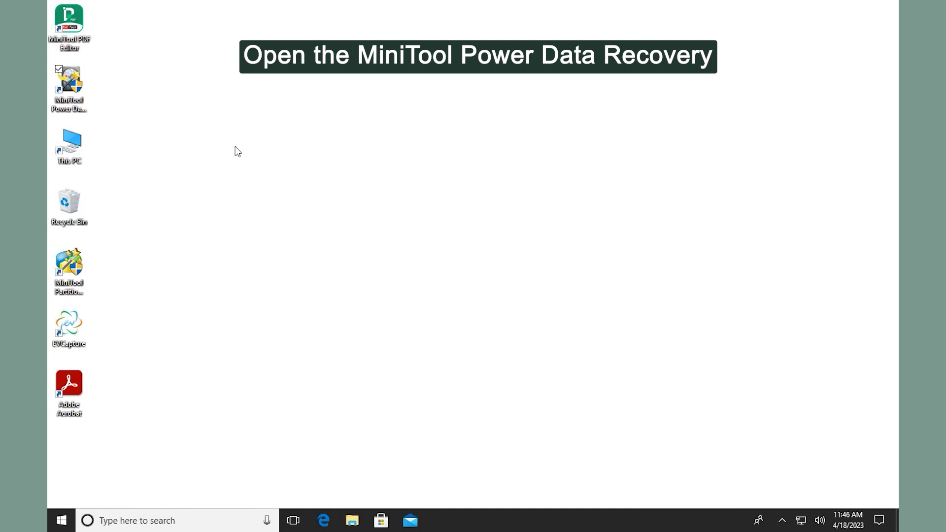
# Launch MiniTool Power Data Recovery and scan the Downloads folder
pyautogui.doubleClick(70, 86)
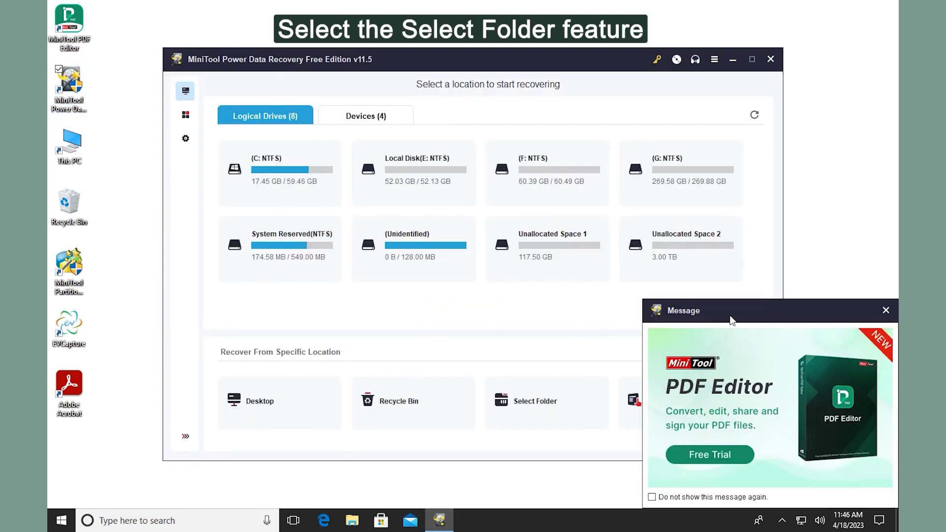
pyautogui.click(886, 310)
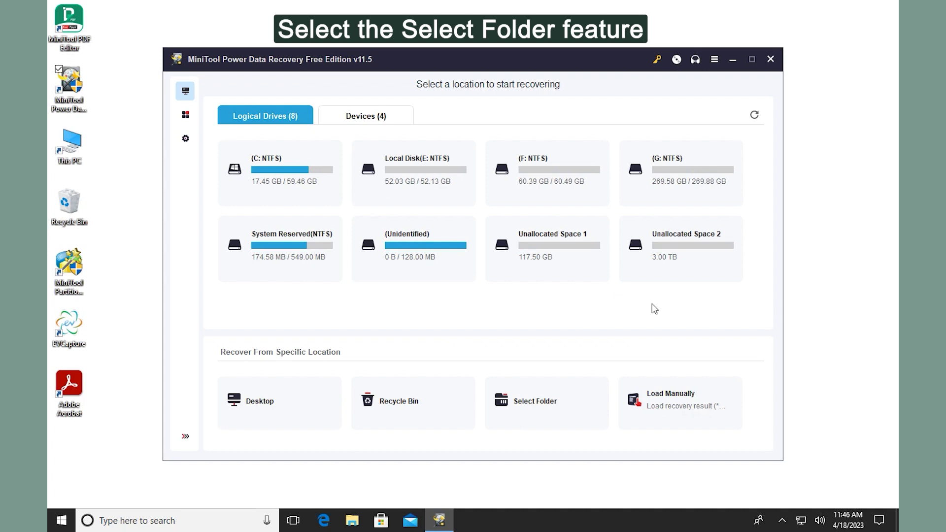
pyautogui.moveTo(546, 403)
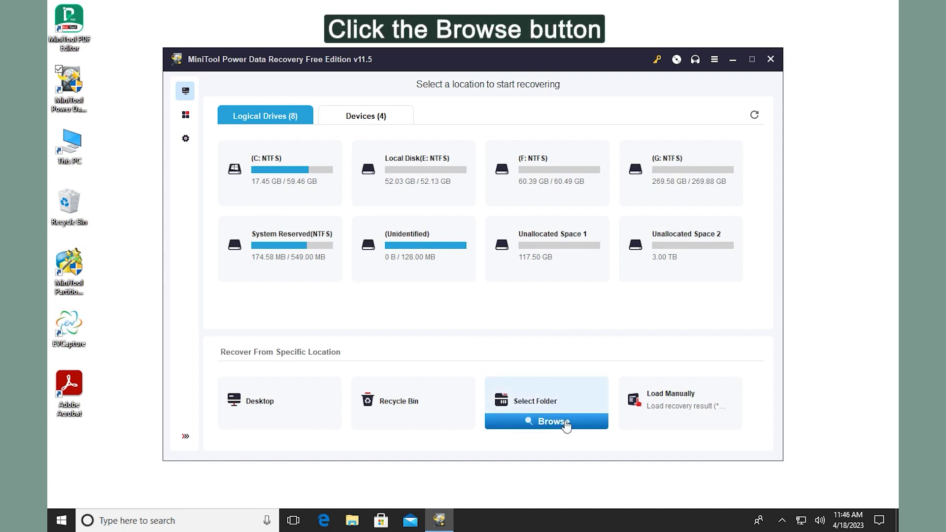
pyautogui.click(566, 426)
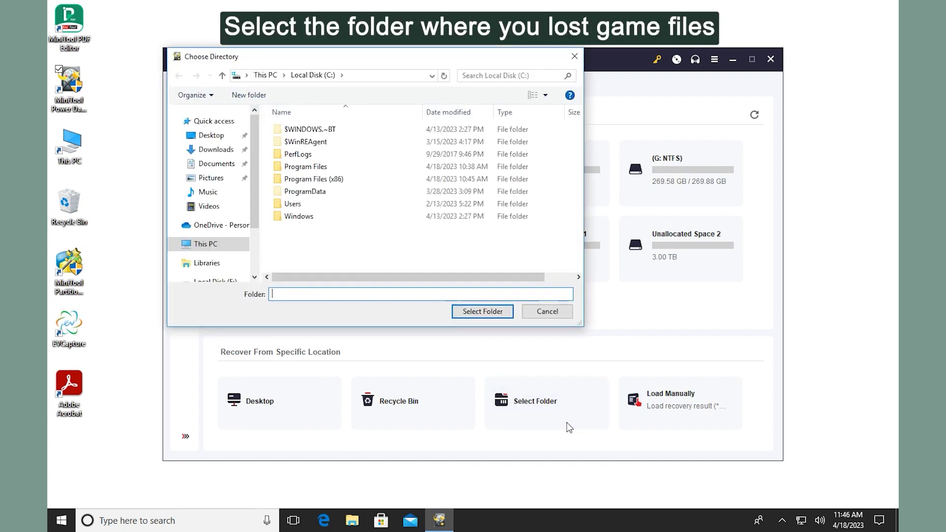
pyautogui.click(233, 151)
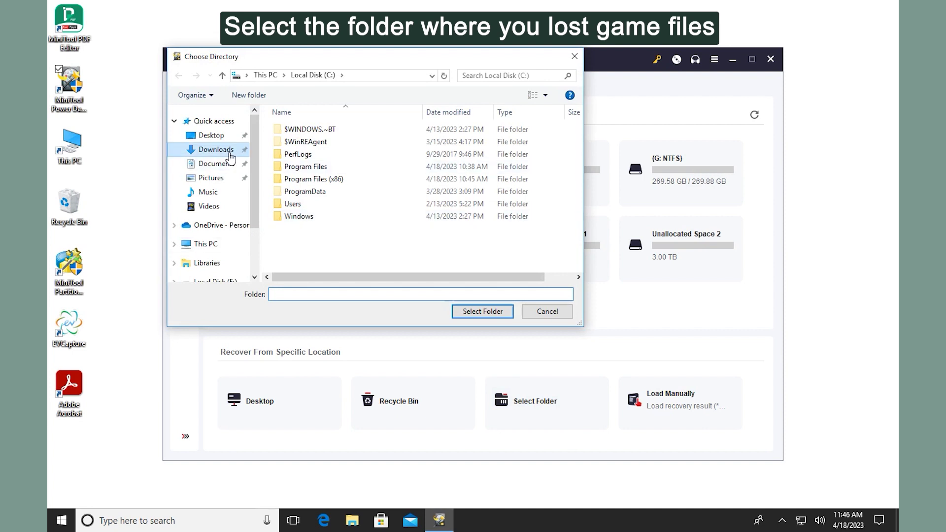
pyautogui.click(495, 316)
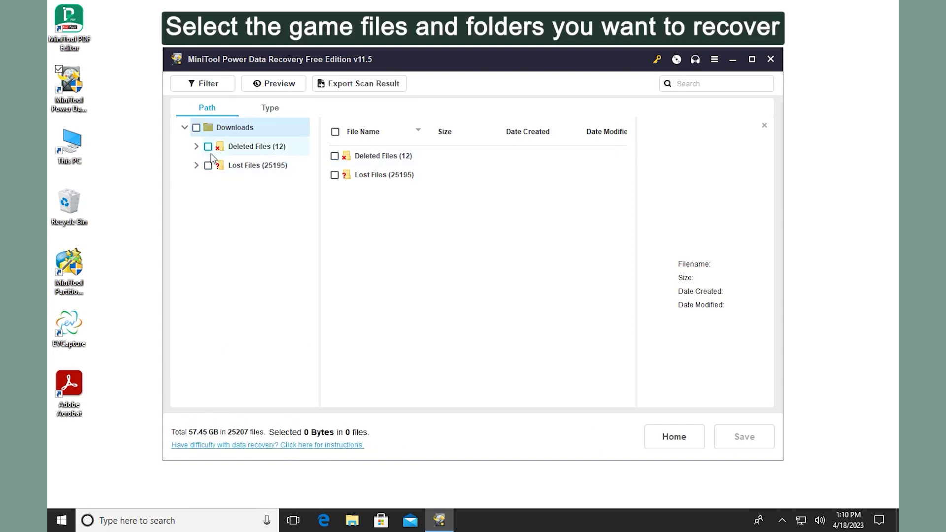
# Select game-example3 and mfc42.dll under Recycle Bin and save them to the Desktop
pyautogui.click(196, 145)
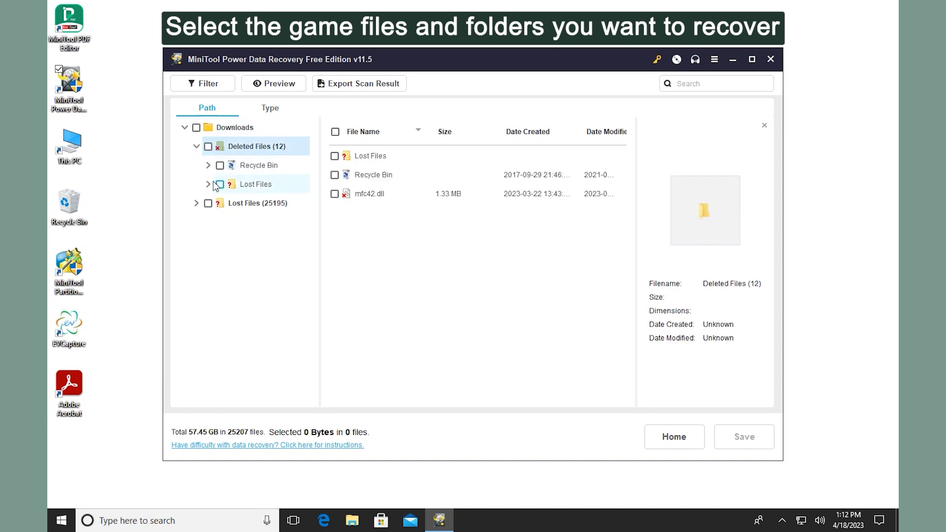
pyautogui.click(214, 181)
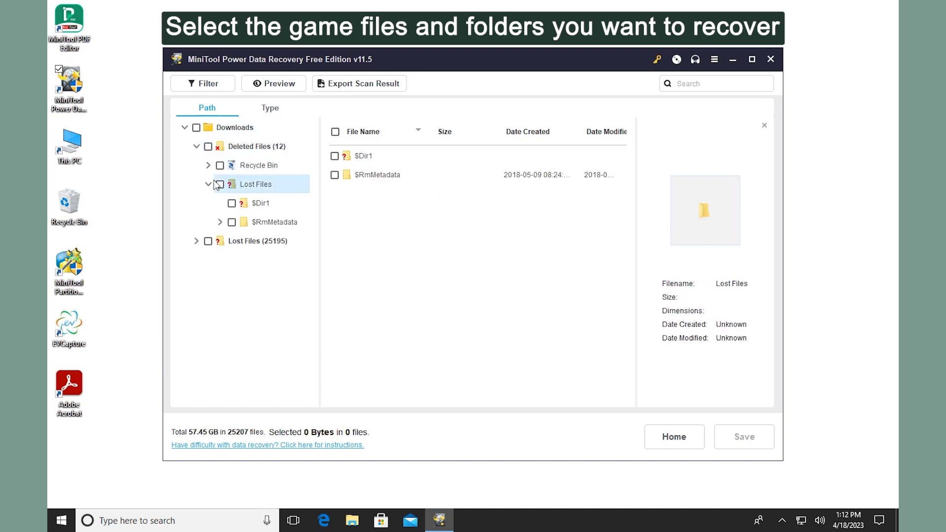
pyautogui.click(254, 165)
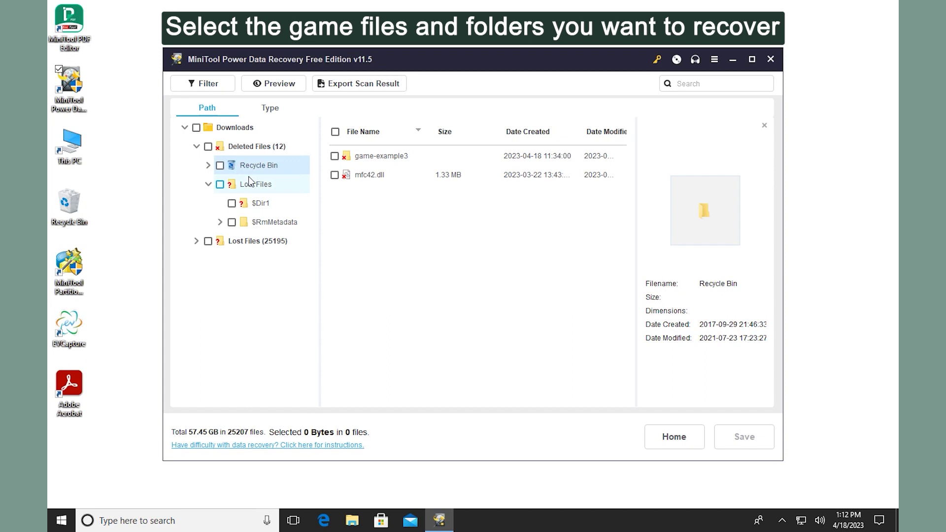
pyautogui.click(334, 157)
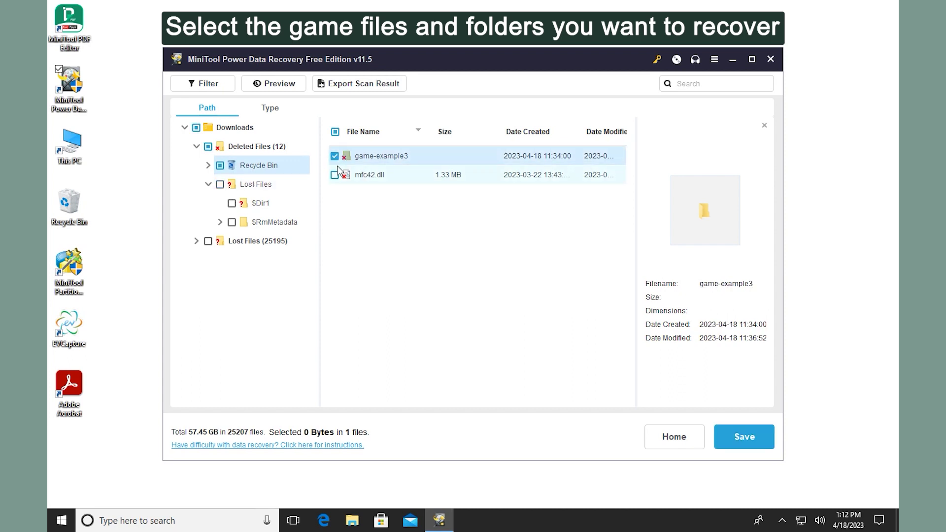
pyautogui.click(334, 174)
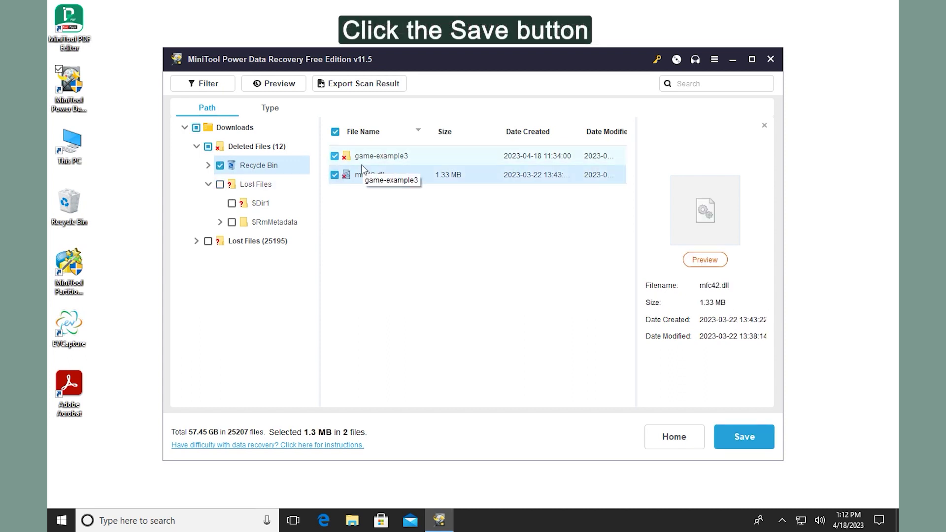
pyautogui.click(745, 435)
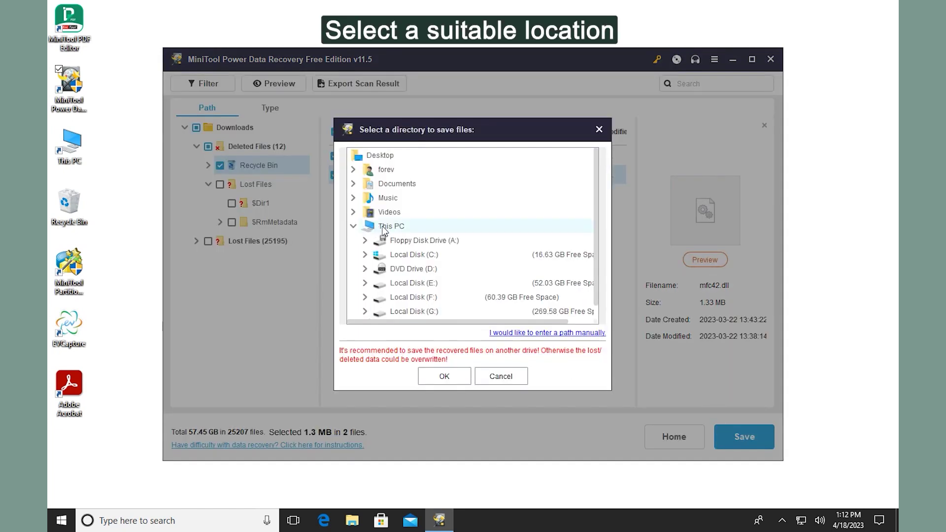
pyautogui.click(414, 156)
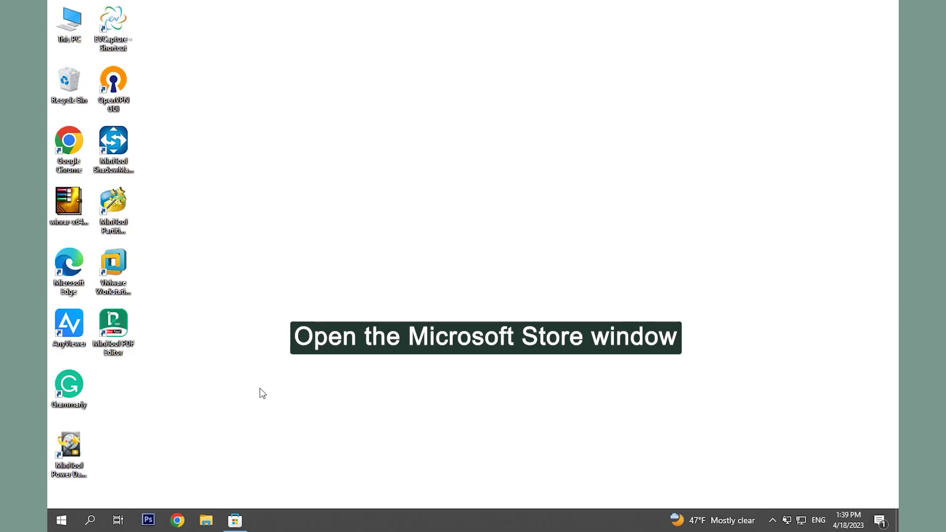
# Find 'windows file recovery' in Microsoft Store, install it and launch it
pyautogui.click(235, 521)
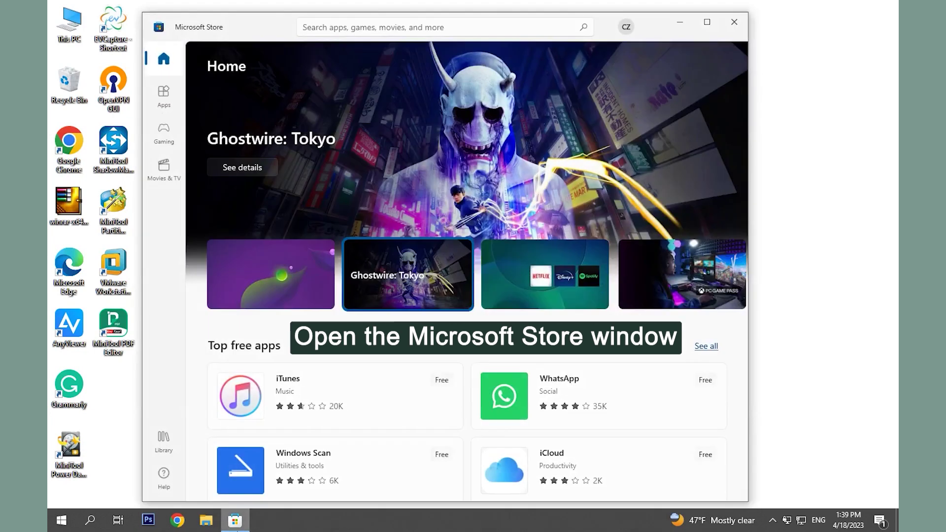
pyautogui.click(416, 30)
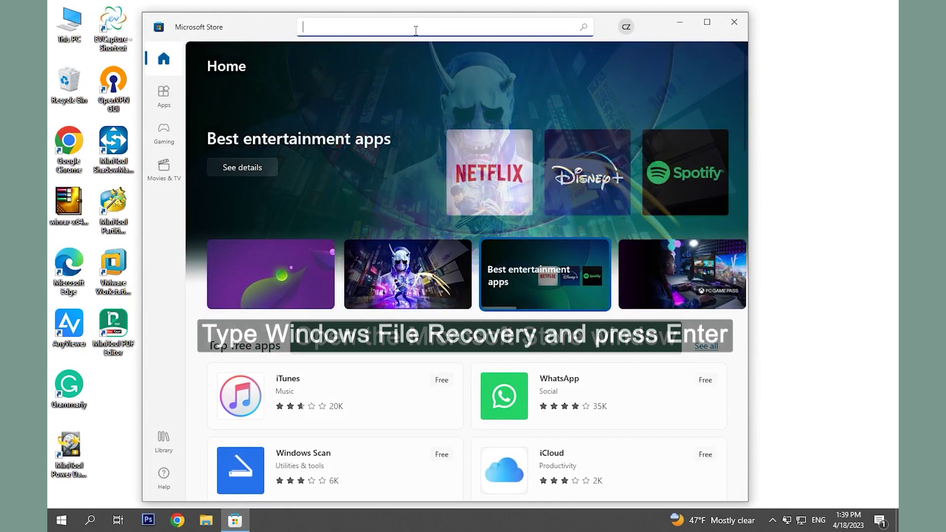
pyautogui.write('windows')
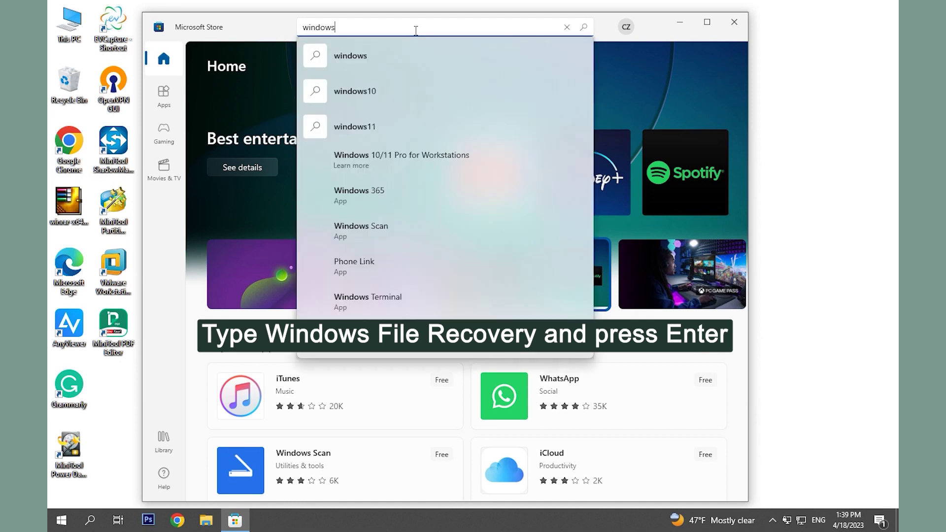
pyautogui.write(' file recov')
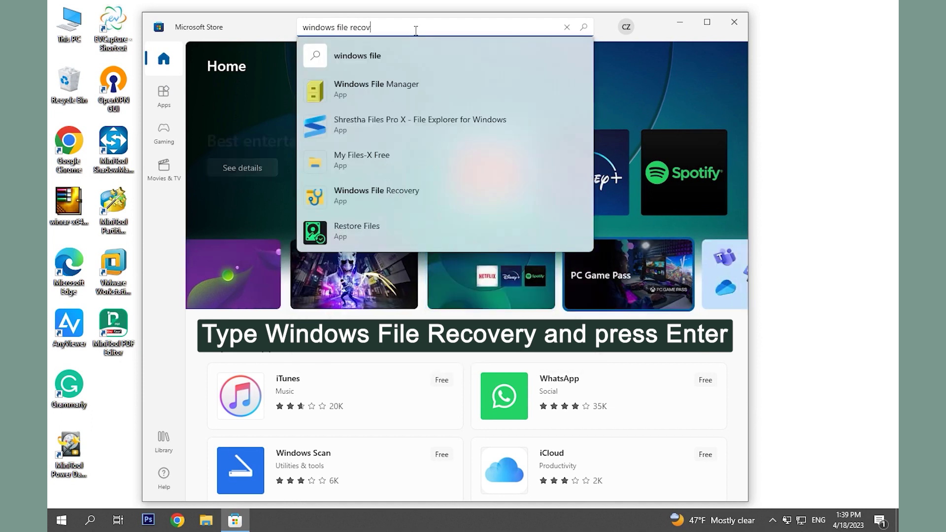
pyautogui.write('ery')
pyautogui.press('Return')
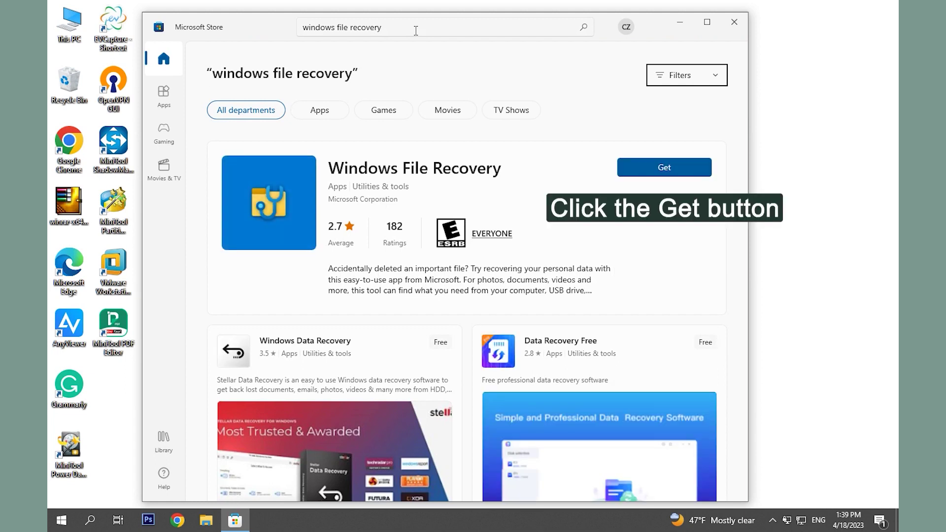
pyautogui.click(665, 168)
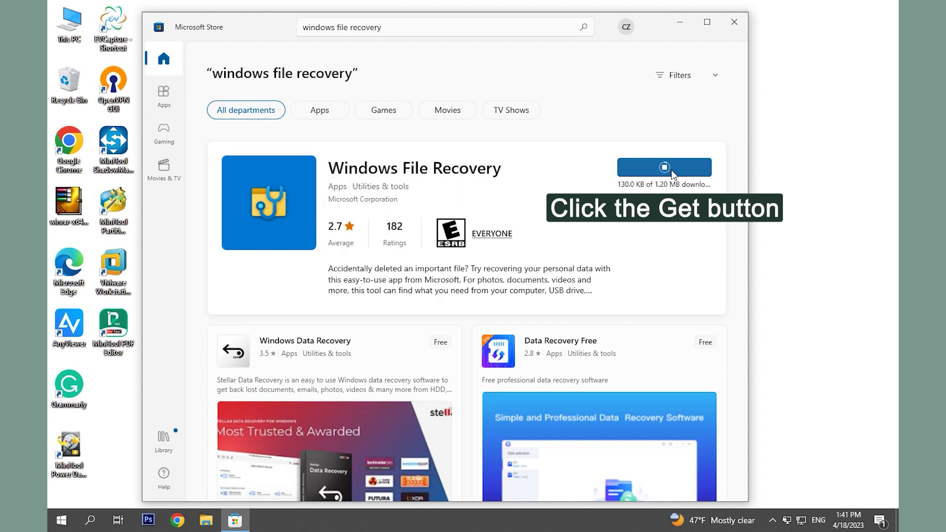
pyautogui.click(674, 175)
pyautogui.write('winfr C: E: /regular')
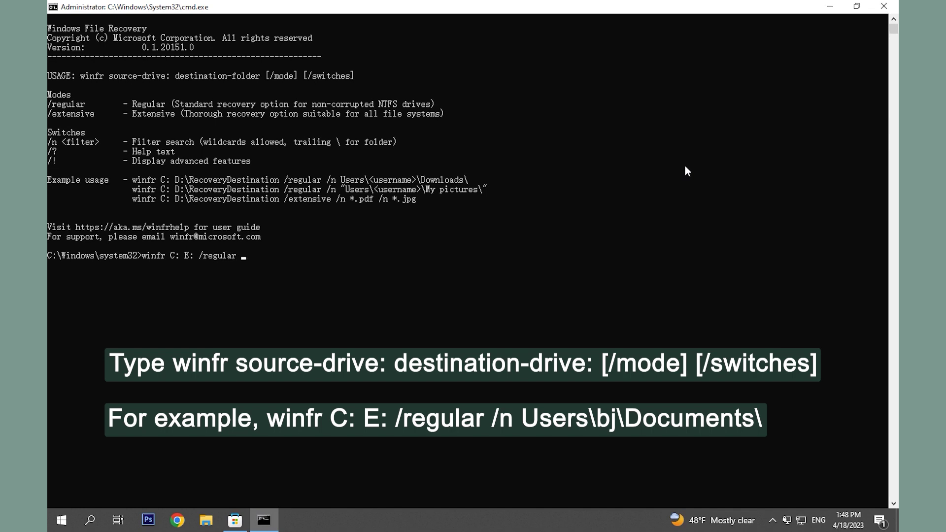
pyautogui.write('/n Users\\')
pyautogui.write('bj\\Document')
pyautogui.write('s\\')
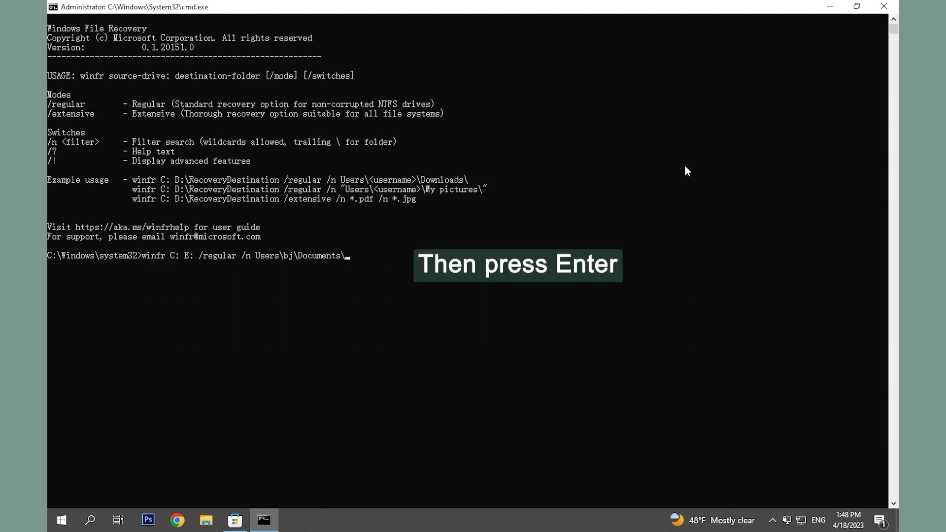
pyautogui.write('\\')
# Run winfr C: E: /regular /n for Users\bj\Documents and confirm with y
pyautogui.press('Return')
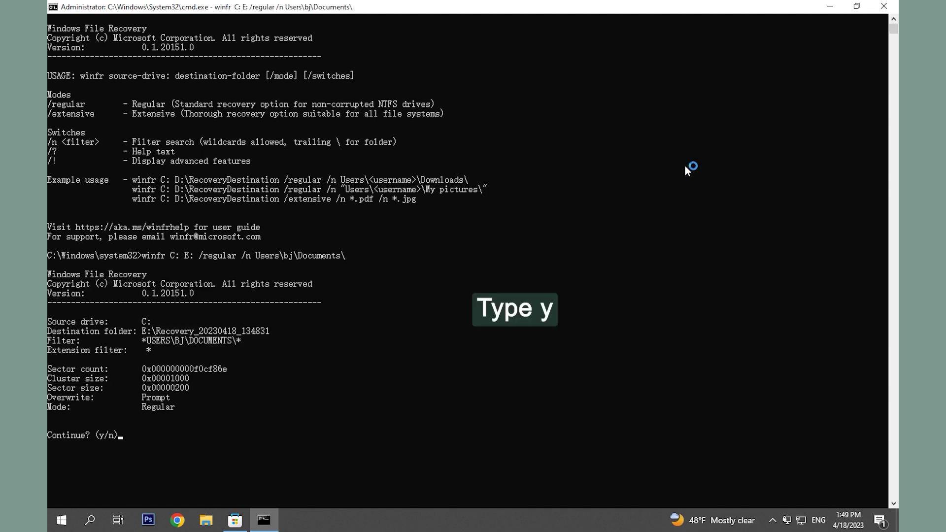
pyautogui.press('y')
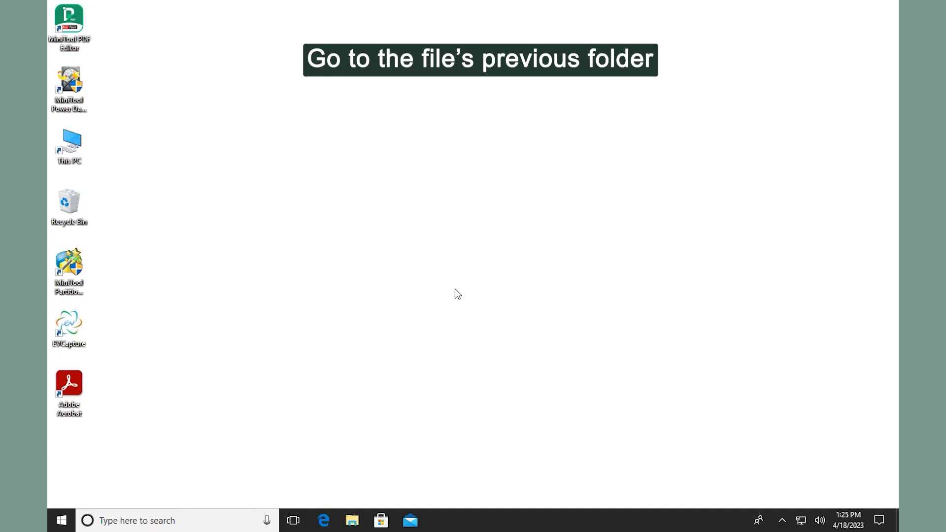
# Show the Downloads folder in a new File Explorer window
pyautogui.click(354, 520)
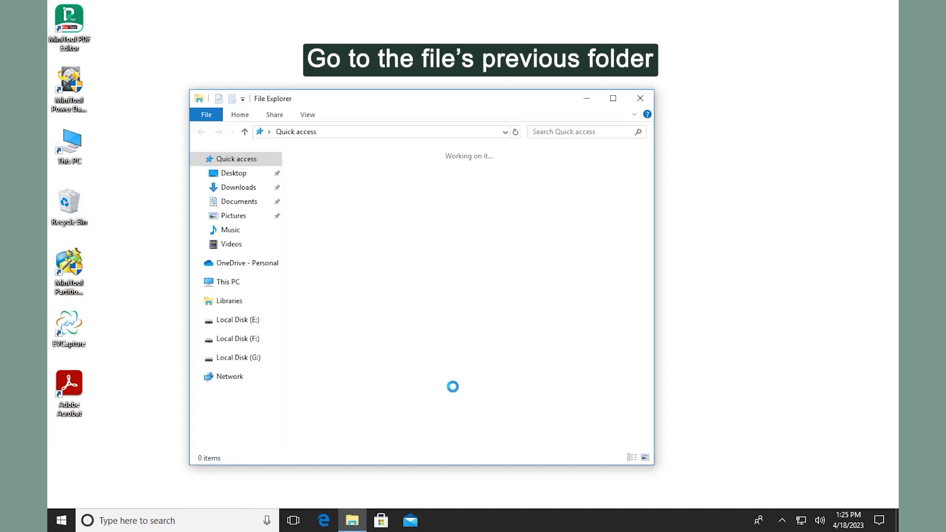
pyautogui.moveTo(238, 187)
pyautogui.click(256, 194)
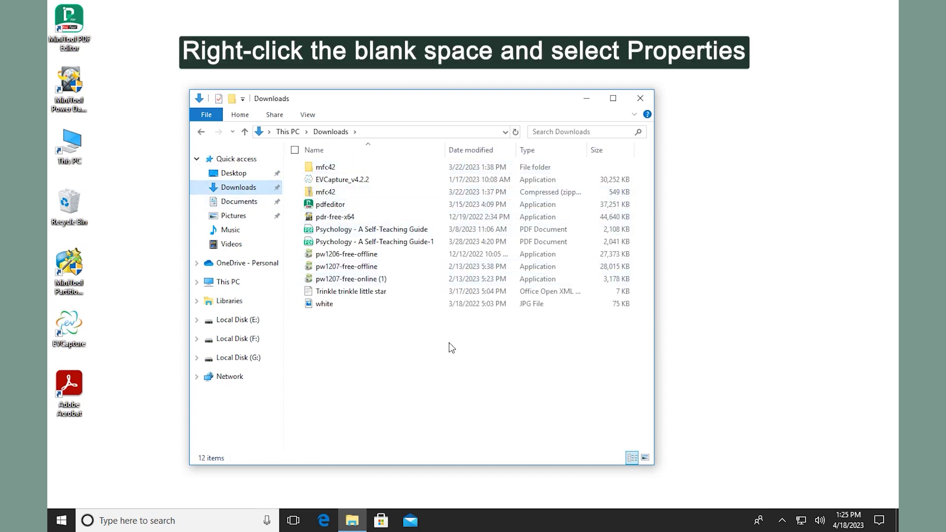
# Show the Downloads folder's Previous Versions listing the today and March snapshots
pyautogui.rightClick(437, 336)
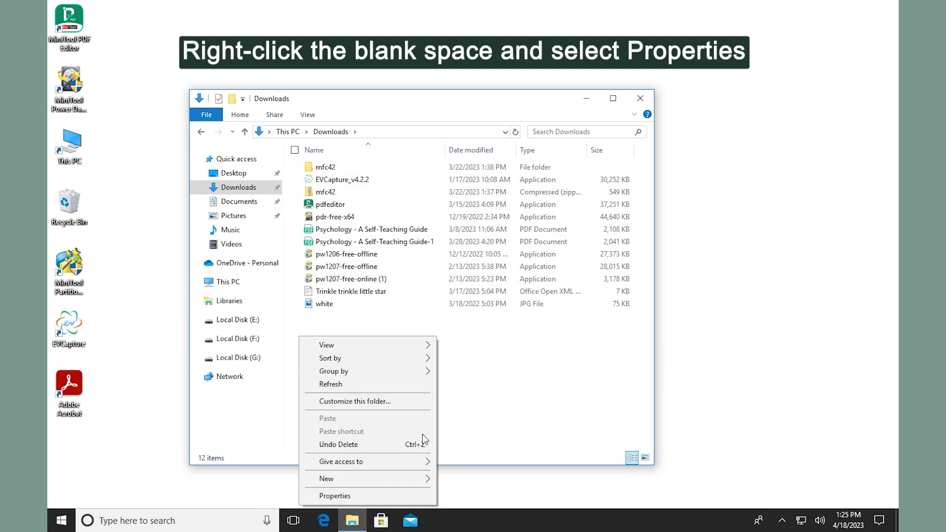
pyautogui.click(422, 496)
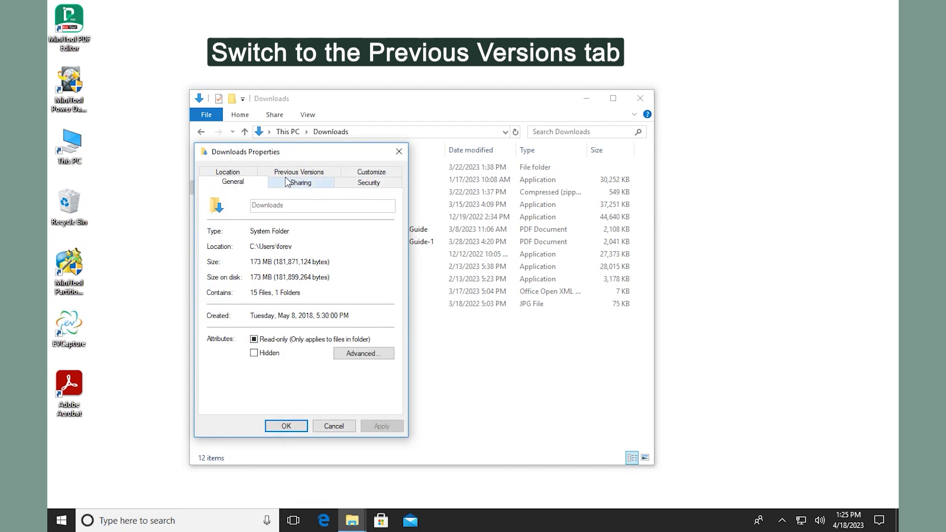
pyautogui.click(301, 173)
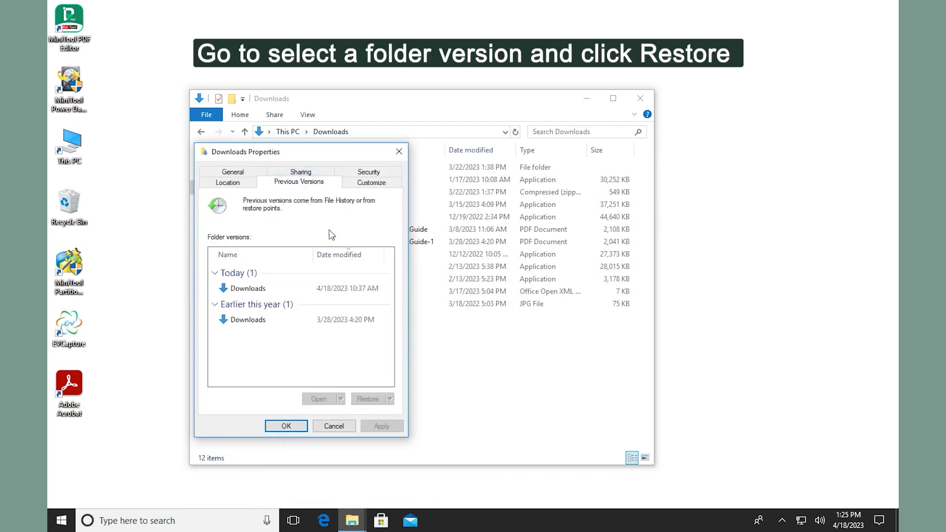